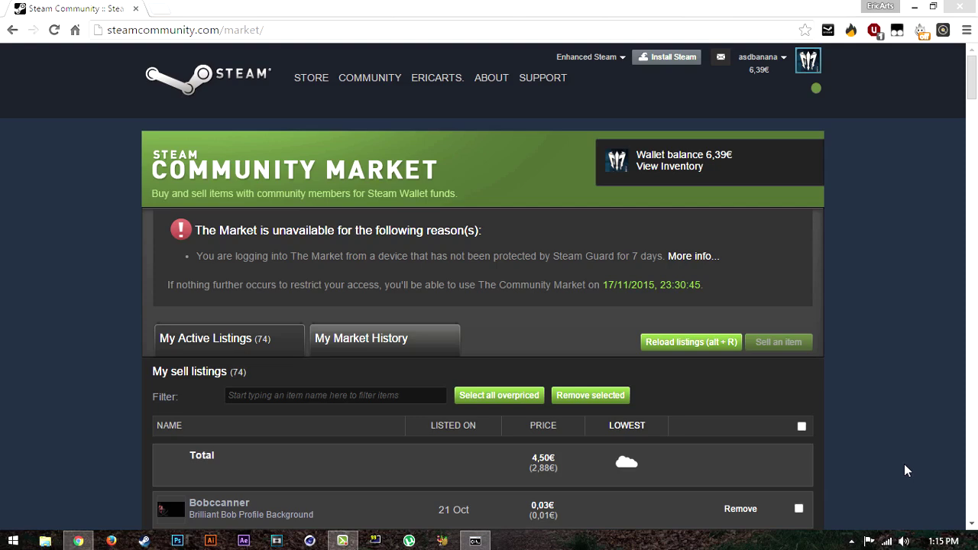
Highlight the Steam Guard warning line on the Steam Community page.
left_click_drag(198, 256, 662, 259)
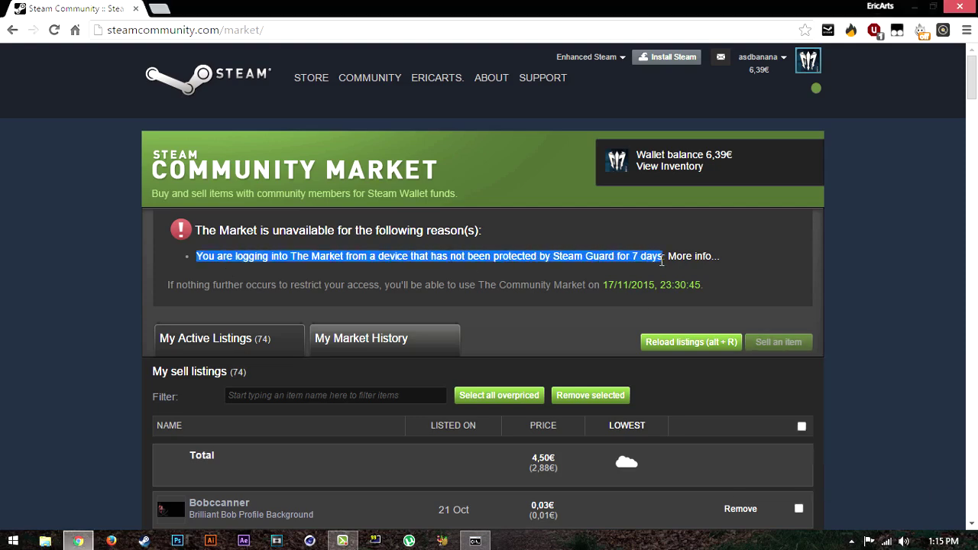
left_click(661, 259)
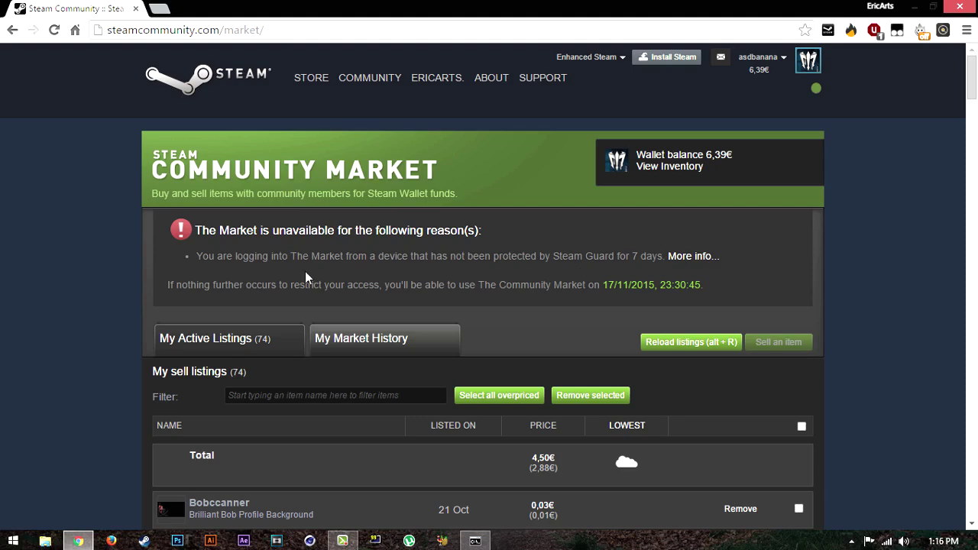
left_click_drag(308, 277, 407, 254)
left_click(432, 254)
scroll(441, 276, "down", 3)
scroll(350, 341, "up", 3)
scroll(127, 373, "down", 2)
scroll(131, 372, "up", 2)
scroll(131, 366, "down", 2)
scroll(131, 366, "up", 2)
Highlight the market-unavailable message and scroll through the page.
left_click_drag(197, 226, 337, 248)
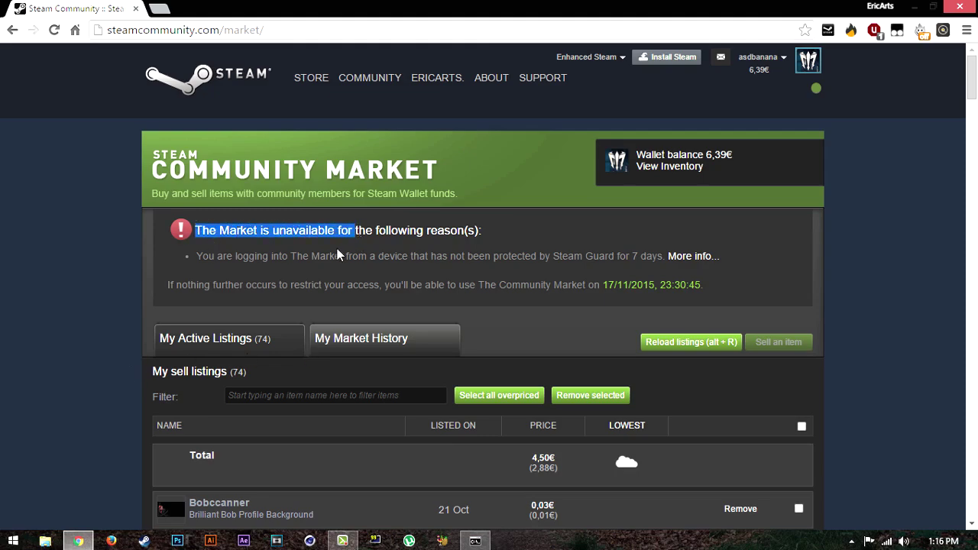
left_click(337, 248)
scroll(228, 295, "down", 5)
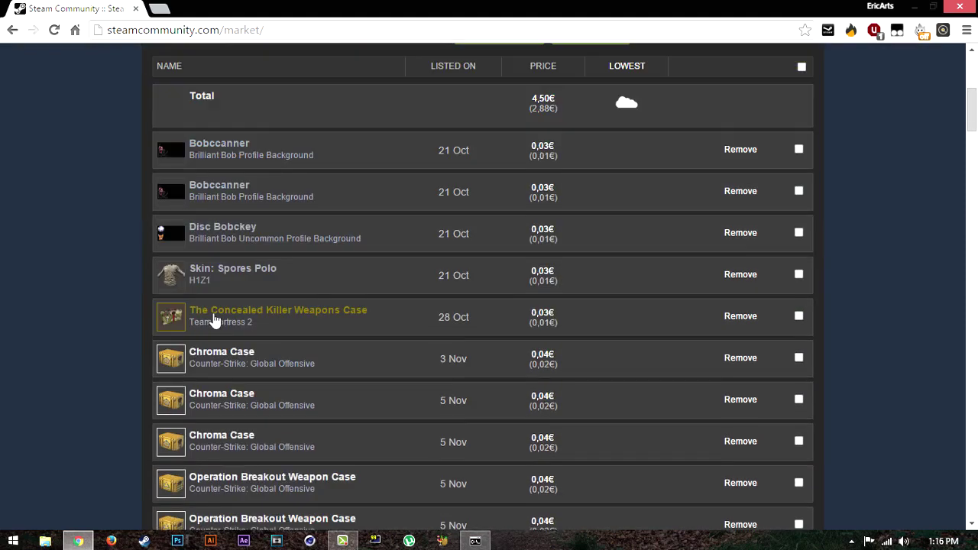
scroll(131, 355, "down", 3)
scroll(131, 350, "up", 8)
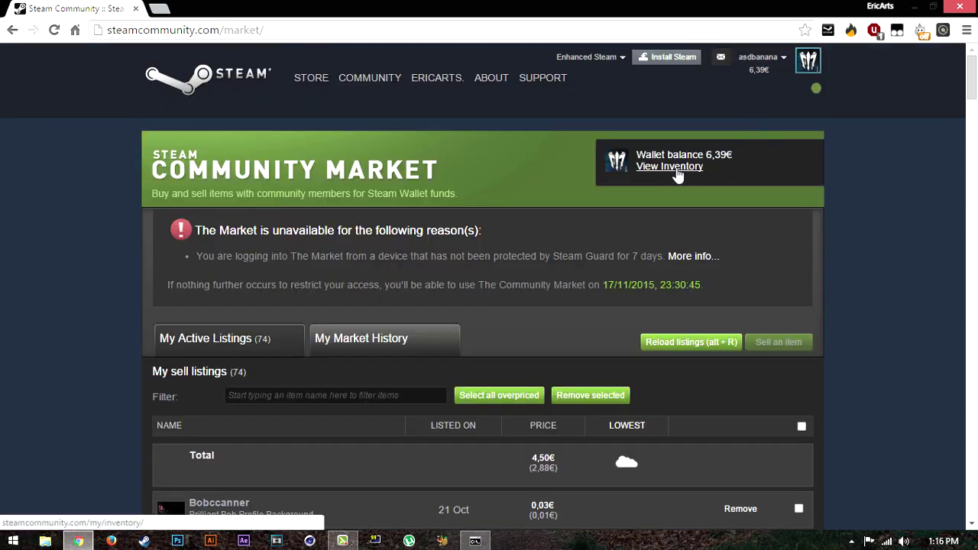
Go from the inventory to Trade Offers and start a new trade offer.
left_click(677, 168)
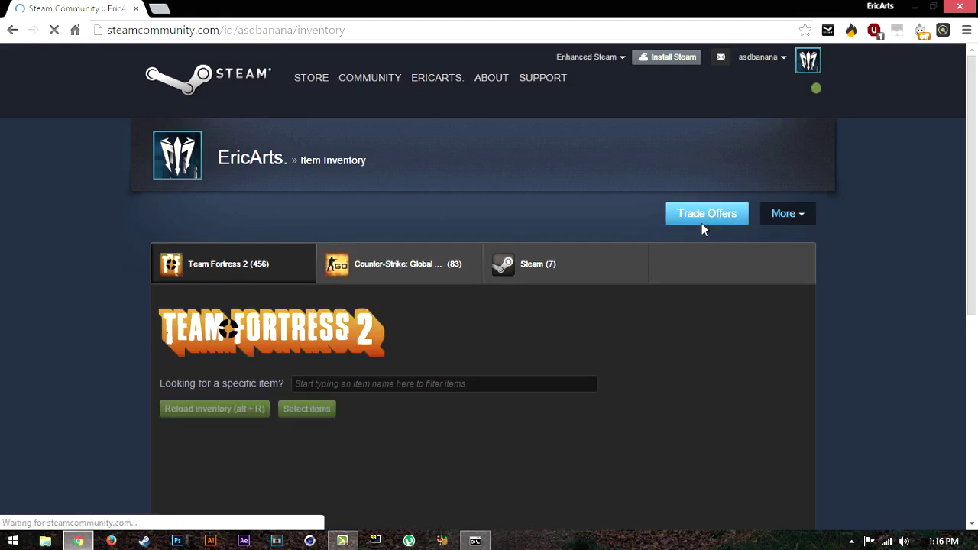
left_click(701, 223)
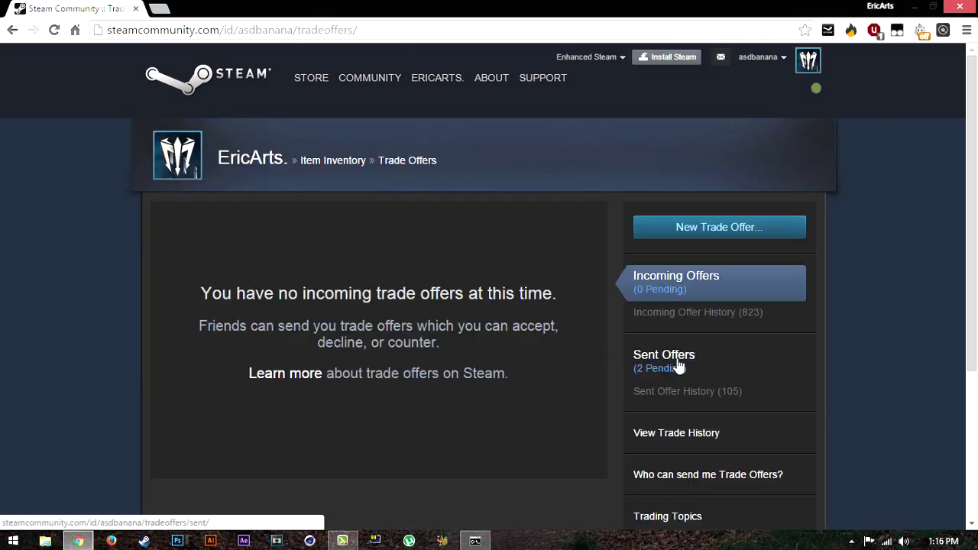
left_click(704, 229)
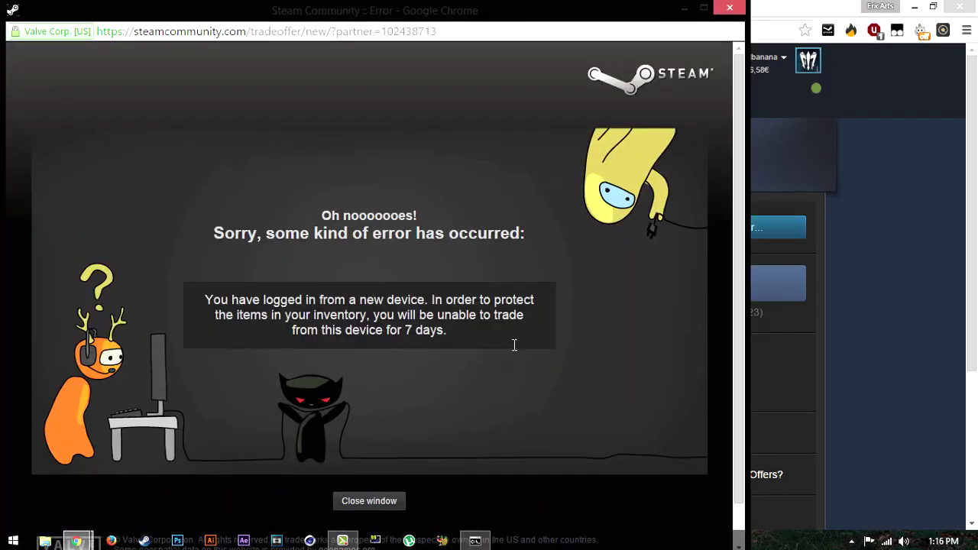
Highlight the new-device 7-day trade error message in the popup.
left_click_drag(213, 300, 457, 327)
left_click(459, 344)
left_click_drag(212, 299, 450, 330)
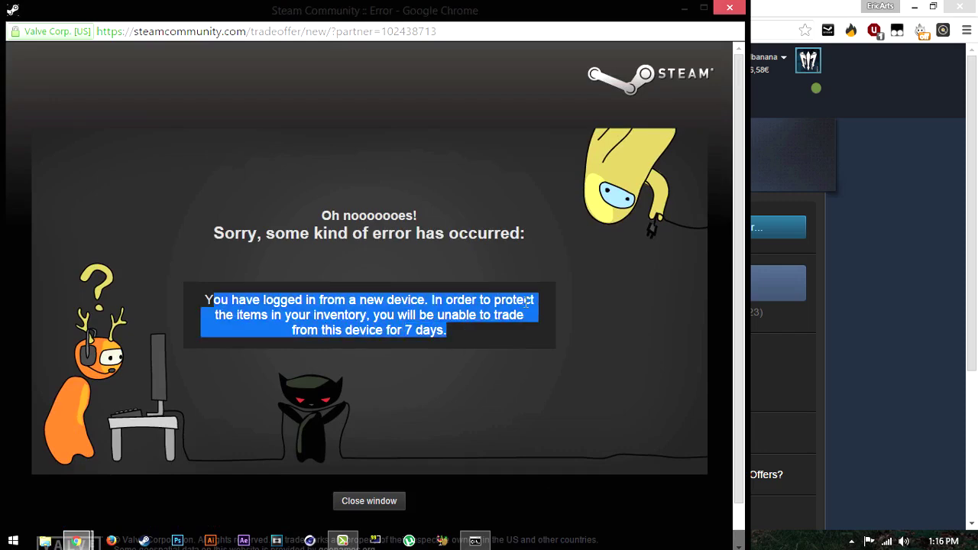
left_click(533, 234)
scroll(596, 93, "down", 1)
scroll(597, 92, "up", 1)
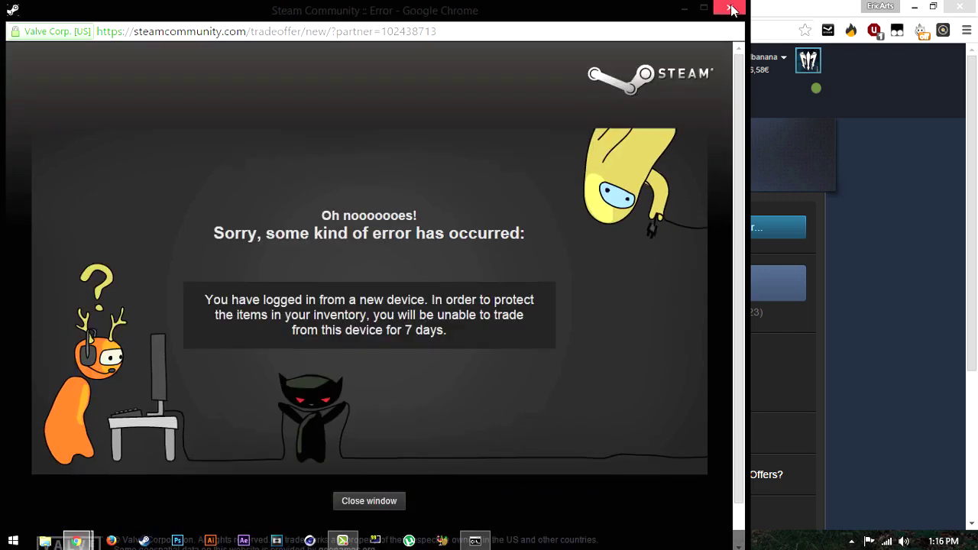
Select the full trade-offer URL in the address bar, then close the error window.
left_click(449, 31)
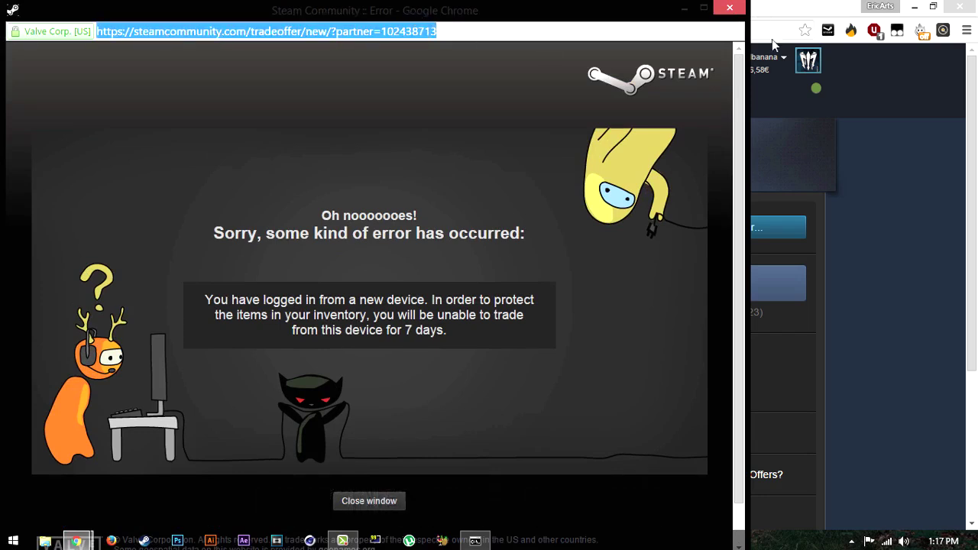
left_click(398, 241)
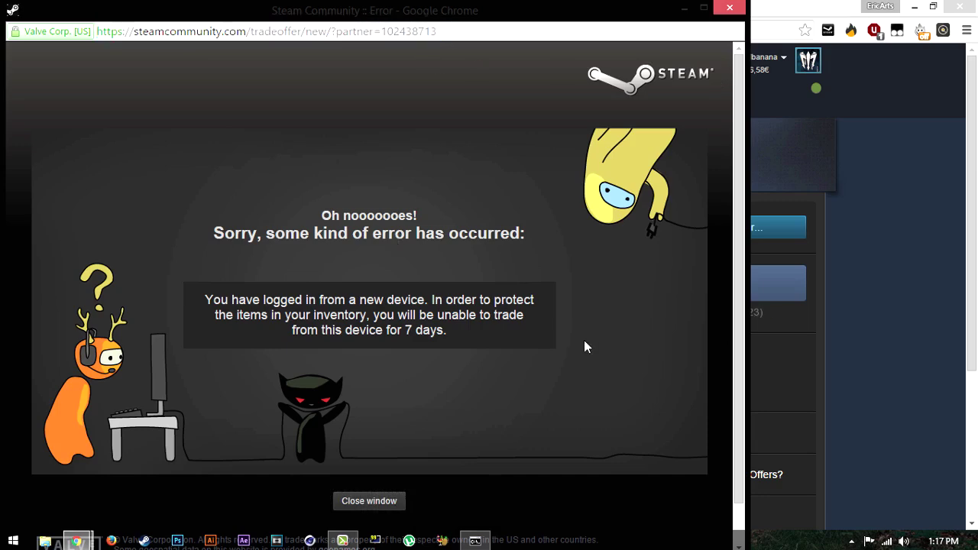
left_click_drag(458, 31, 45, 33)
key("ctrl+c")
left_click(729, 7)
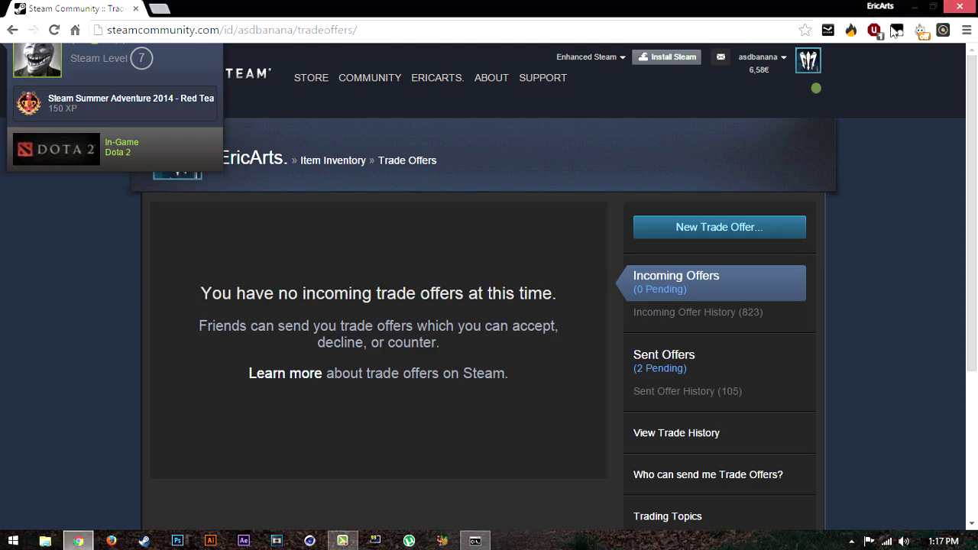
Minimize the browser and bring up the Steam desktop shortcut's Properties.
left_click(913, 7)
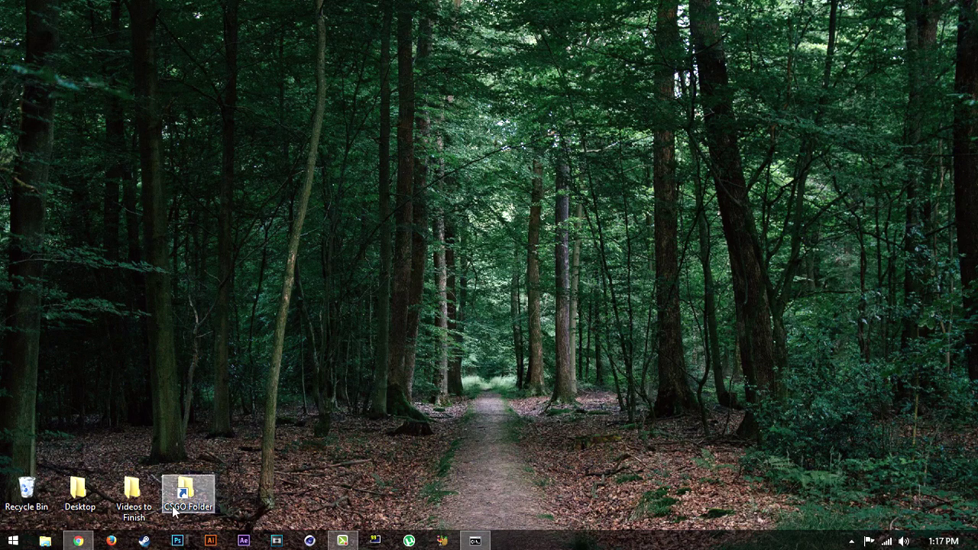
right_click(144, 541)
left_click(375, 465)
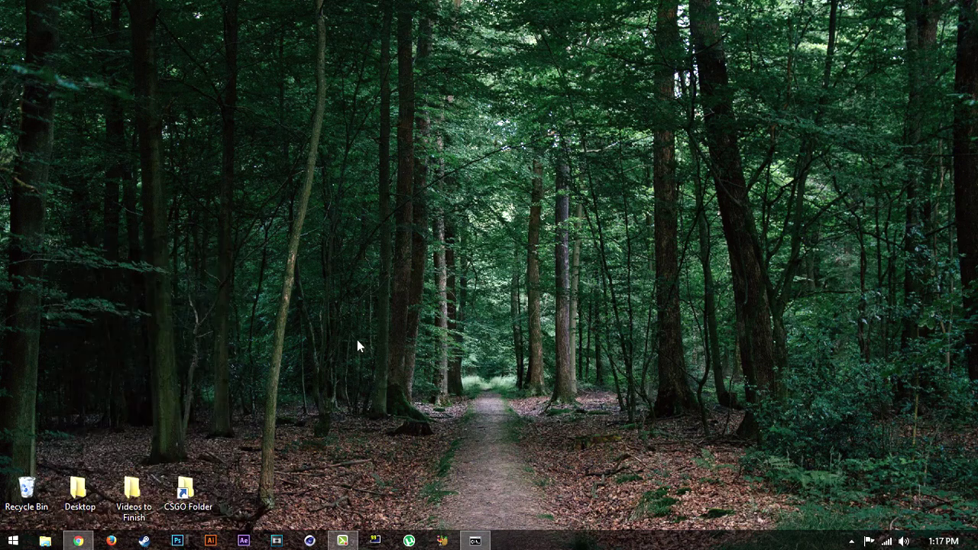
right_click(144, 541)
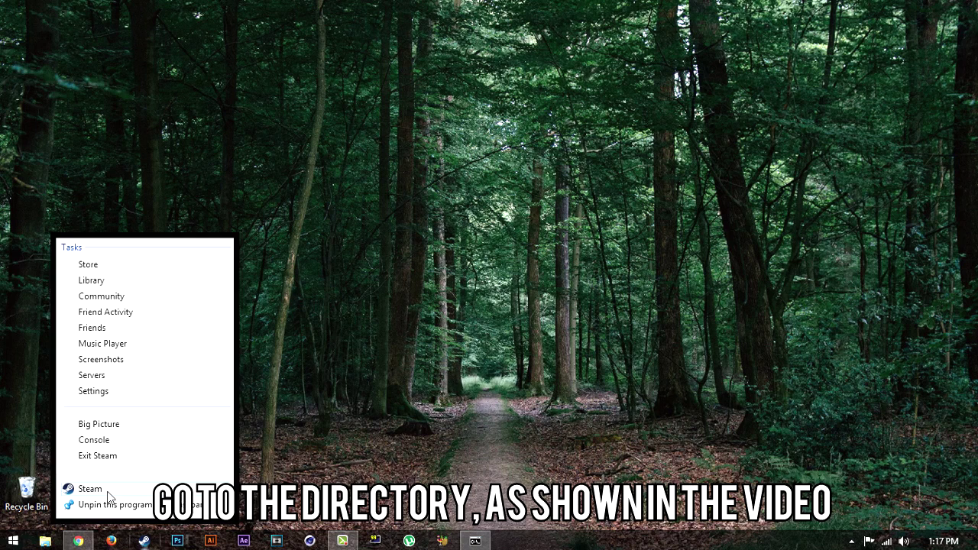
right_click(108, 497)
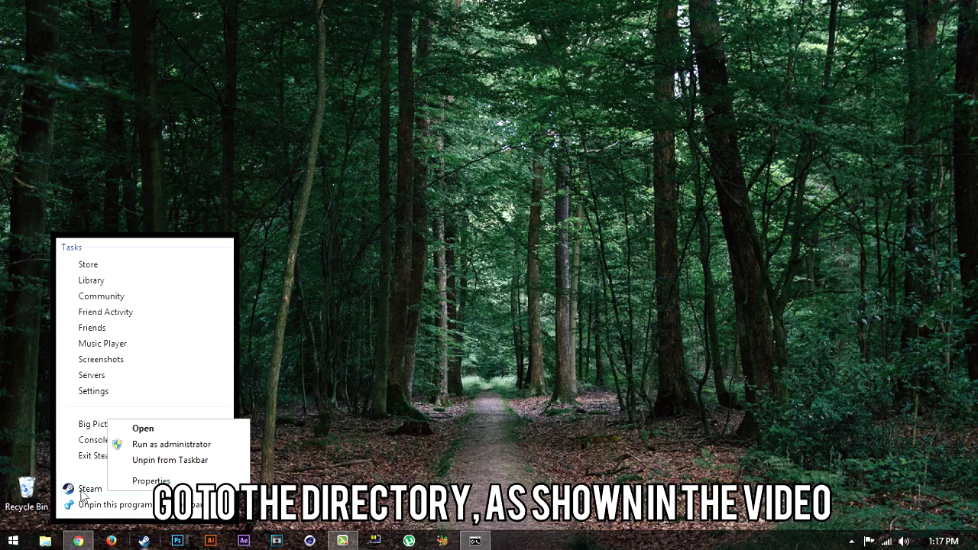
left_click(150, 479)
Append -console to the shortcut's Target path and apply it.
key("End")
type("-console")
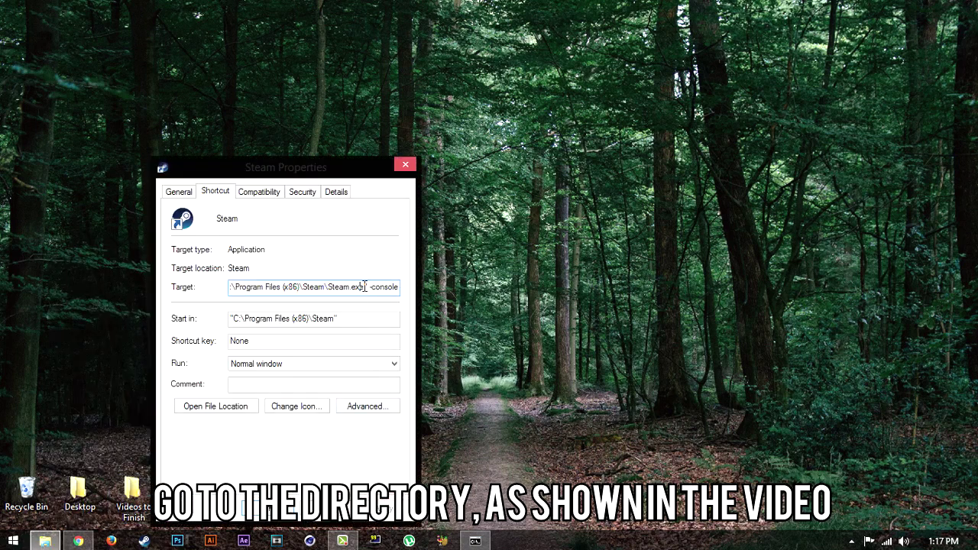
key("BackSpace")
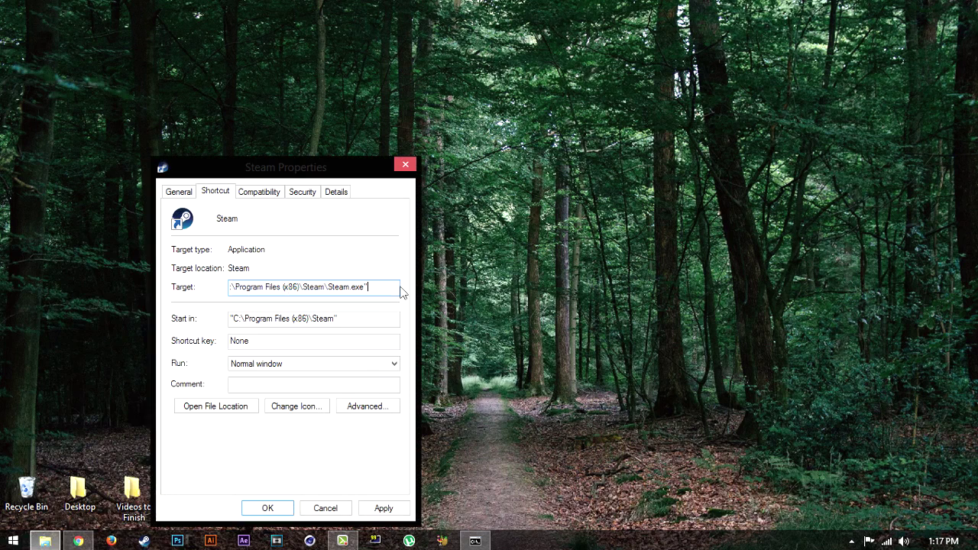
left_click_drag(403, 289, 160, 286)
left_click(391, 287)
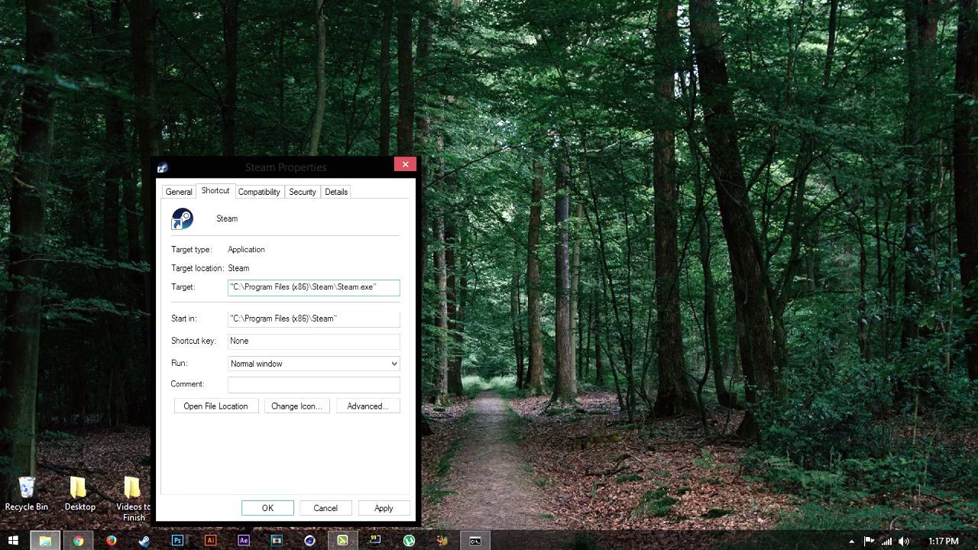
type(" -con")
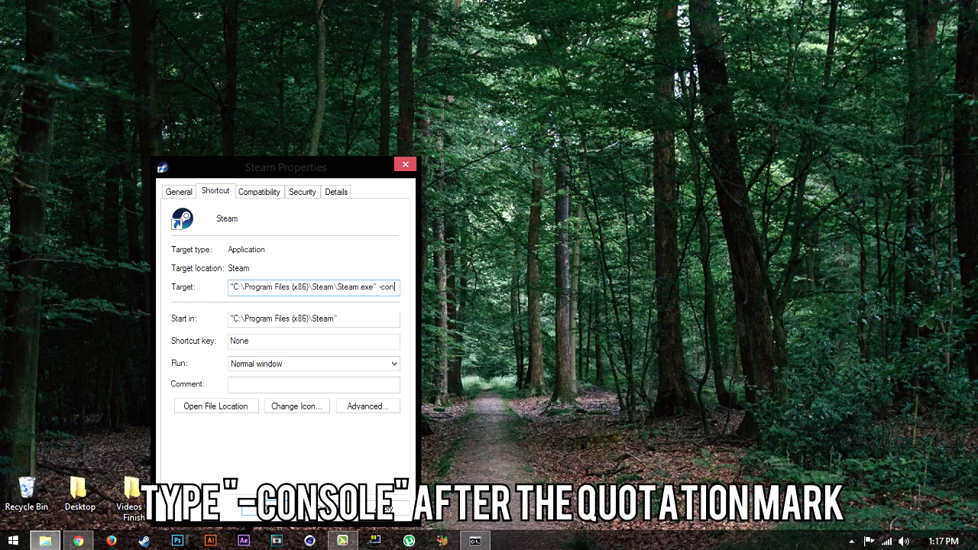
type("sole")
key("Return")
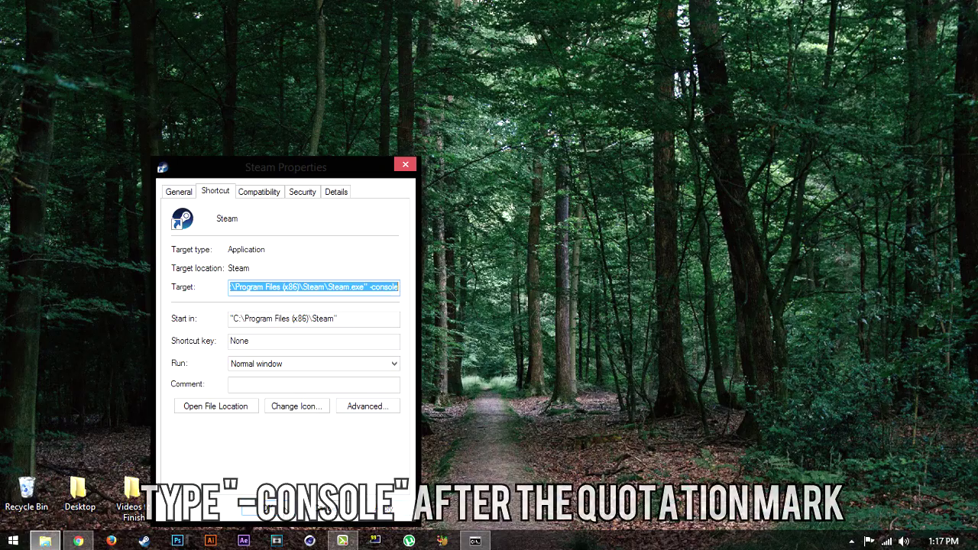
Run the open command with the pasted trade-offer URL in Steam's CONSOLE tab.
left_click(144, 541)
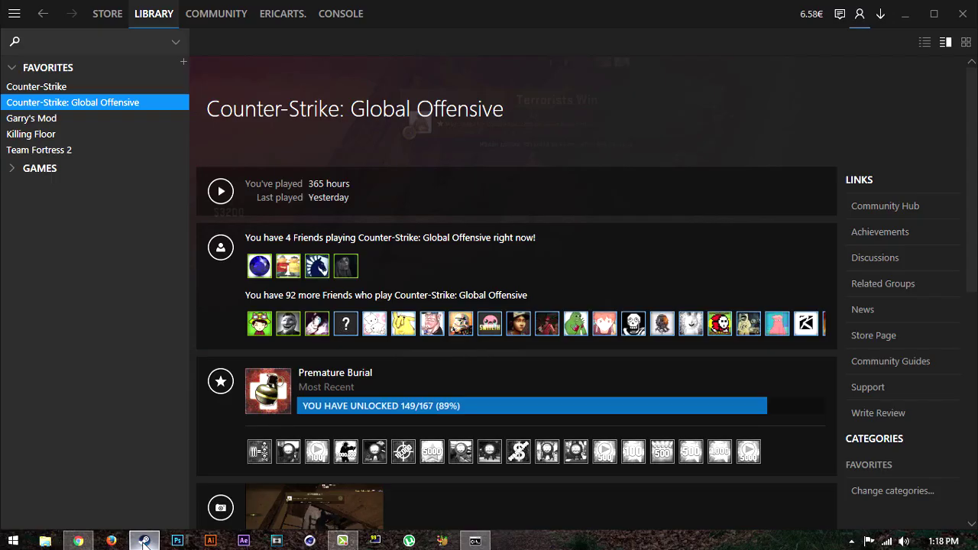
left_click(341, 15)
left_click(309, 17)
left_click(334, 16)
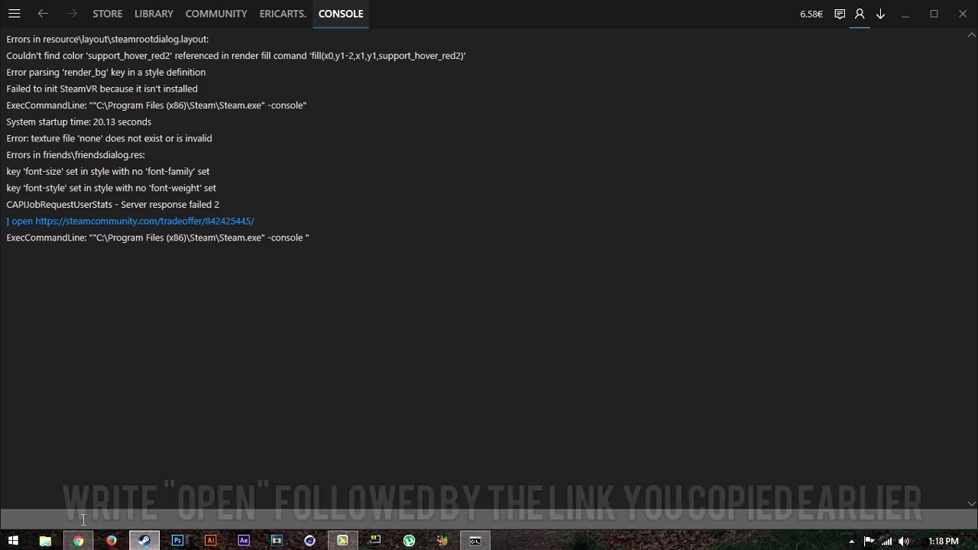
type("opemn")
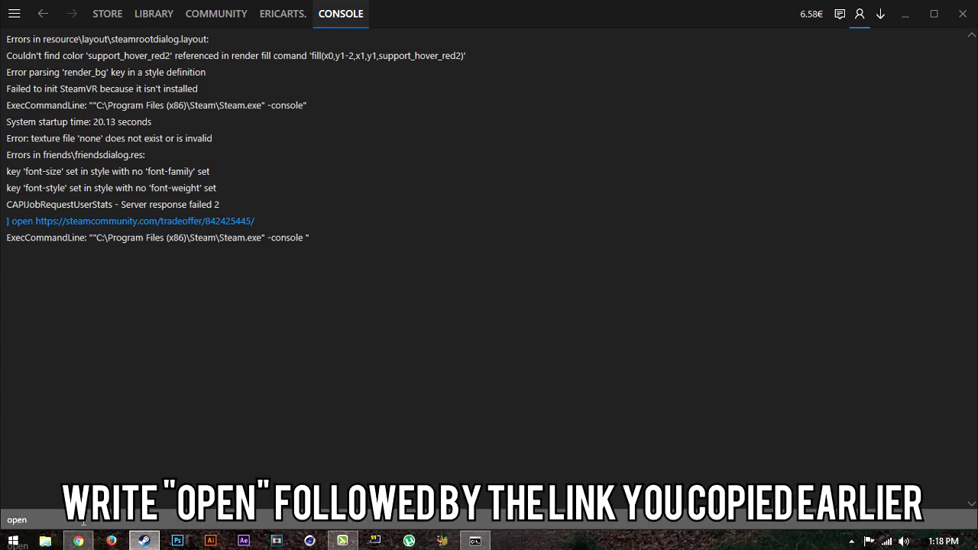
key("ctrl+v")
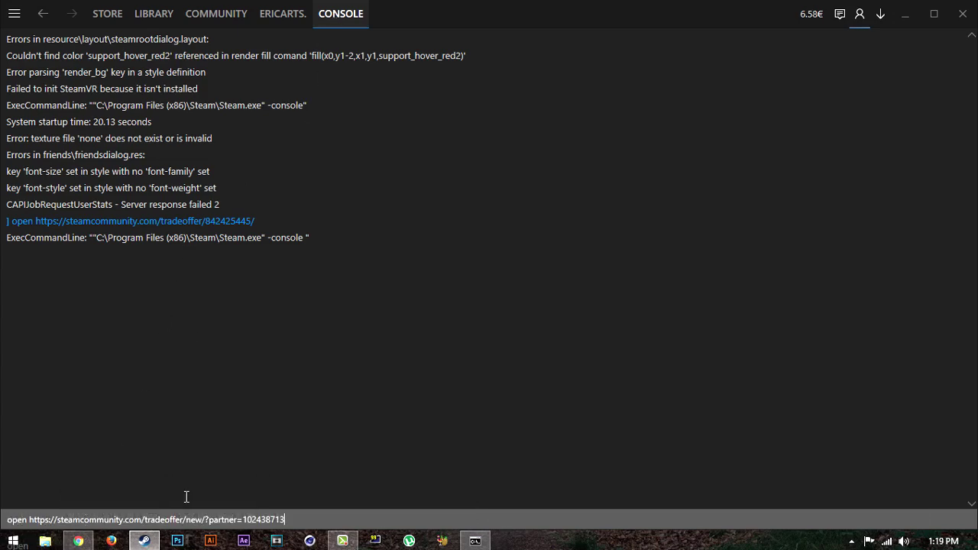
key("Return")
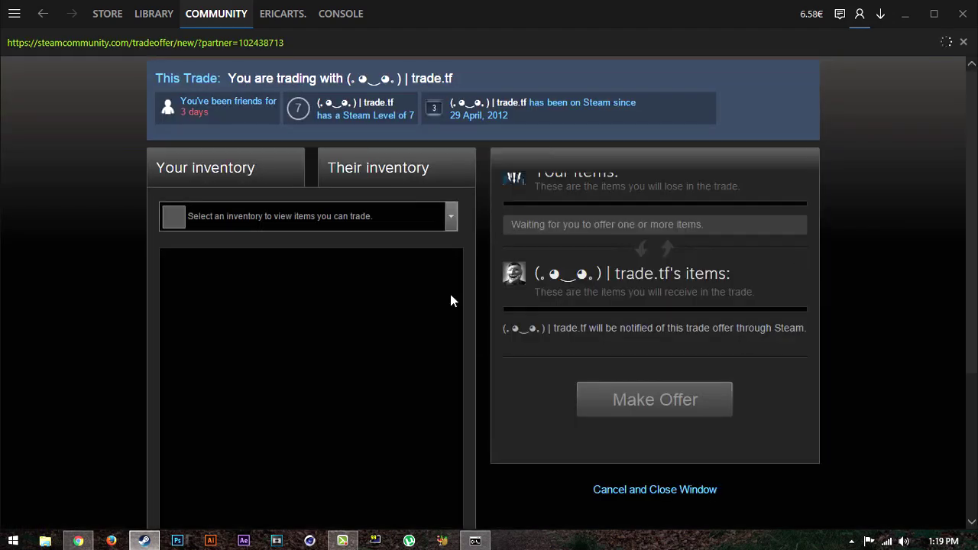
Load the same trade-offer link in Chrome and highlight its 7-day trade-hold error.
scroll(375, 253, "up", 1)
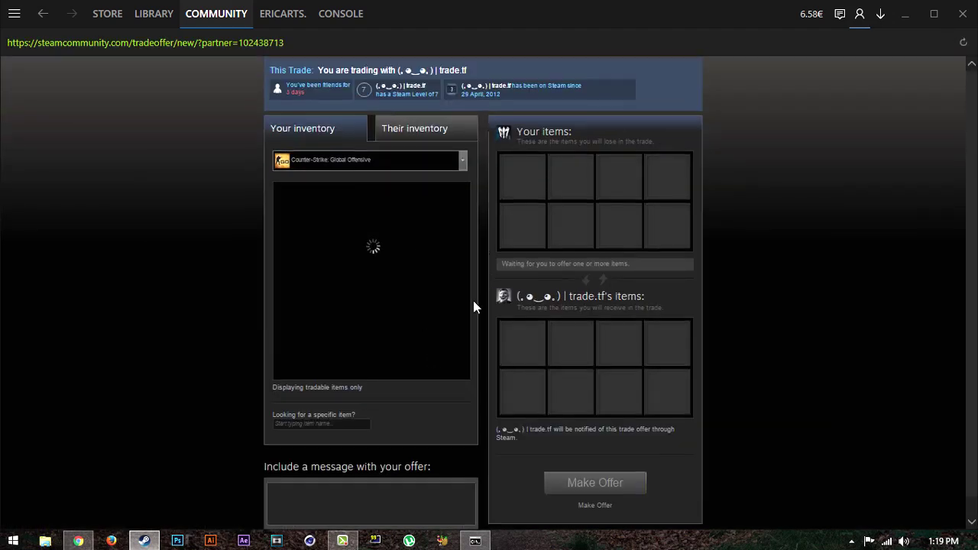
left_click(78, 541)
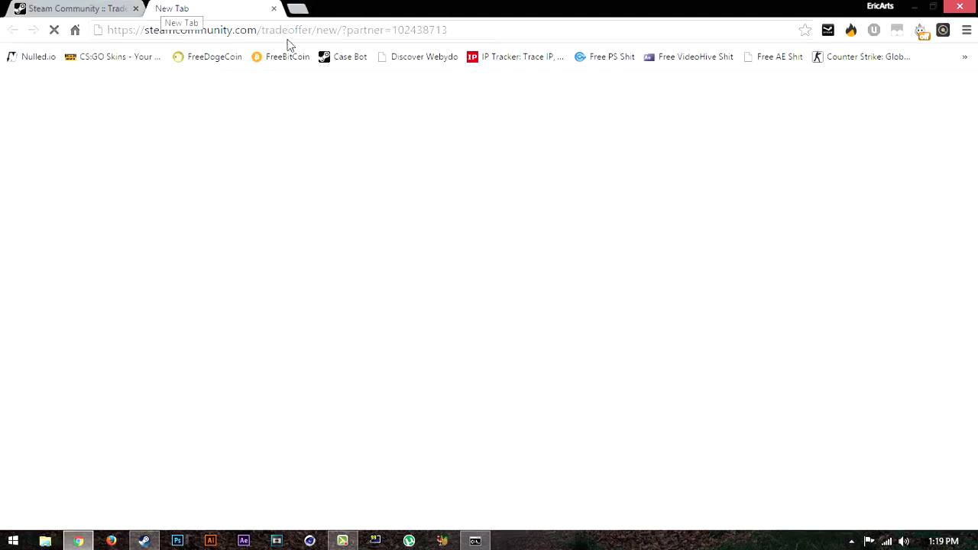
left_click(143, 540)
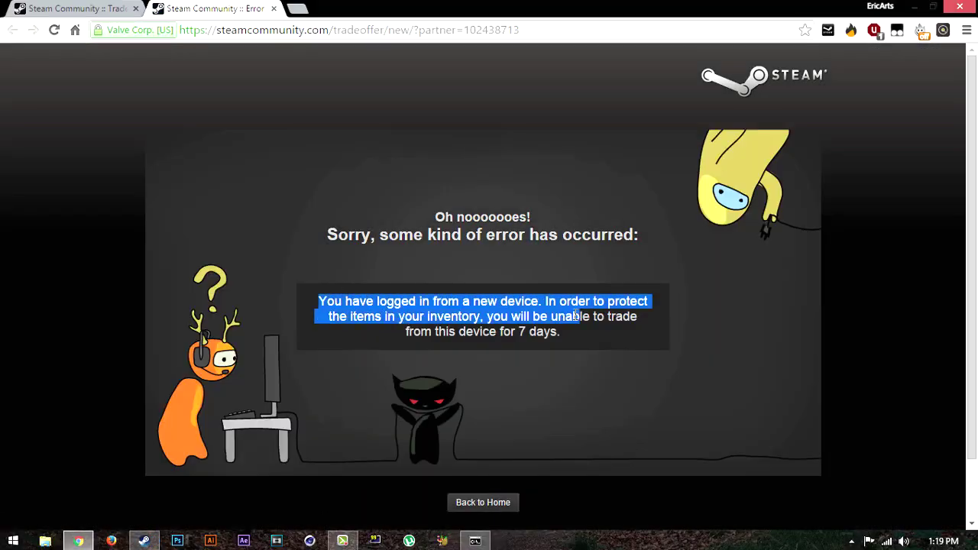
left_click(565, 313)
left_click_drag(405, 301, 565, 336)
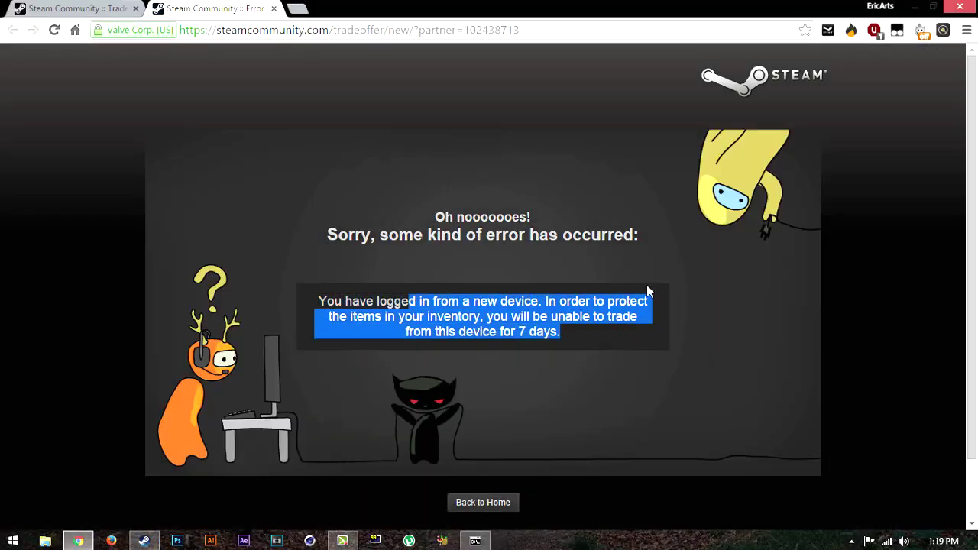
left_click(914, 6)
Add the Karambit to your side and a Chroma 2 Case from their CS:GO inventory.
left_click(143, 541)
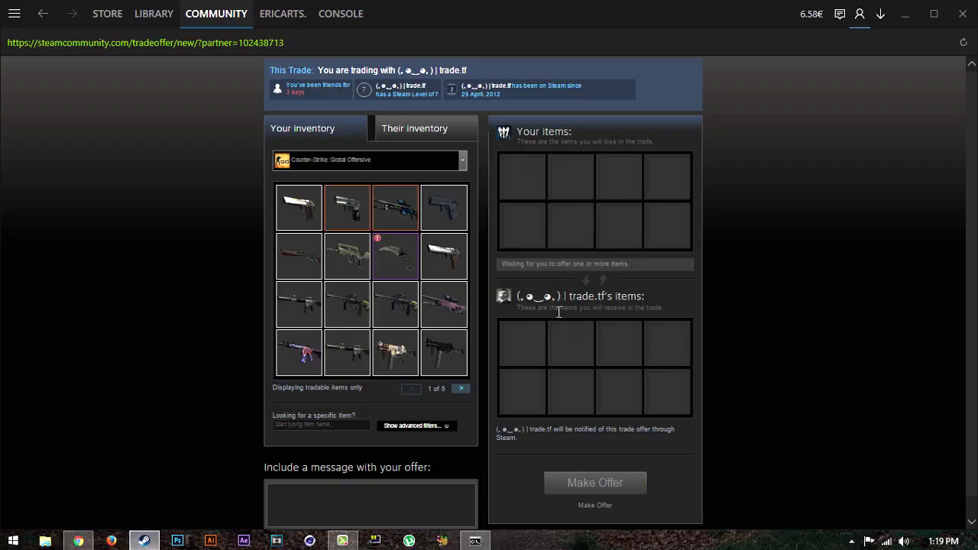
scroll(559, 310, "down", 1)
mouse_move(302, 194)
left_mouse_down()
mouse_move(493, 199)
mouse_move(444, 211)
left_mouse_up()
double_click(386, 232)
left_click(406, 114)
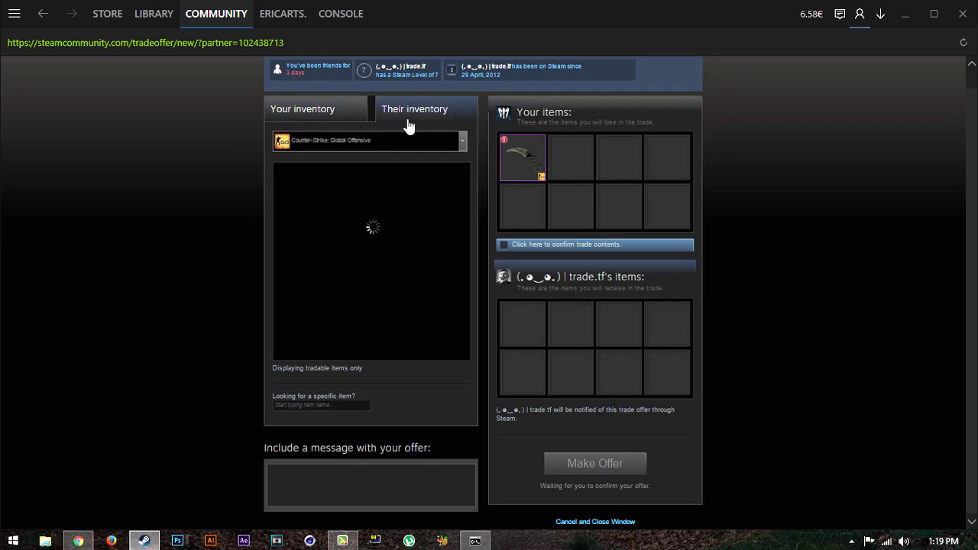
left_click(358, 141)
left_click(348, 199)
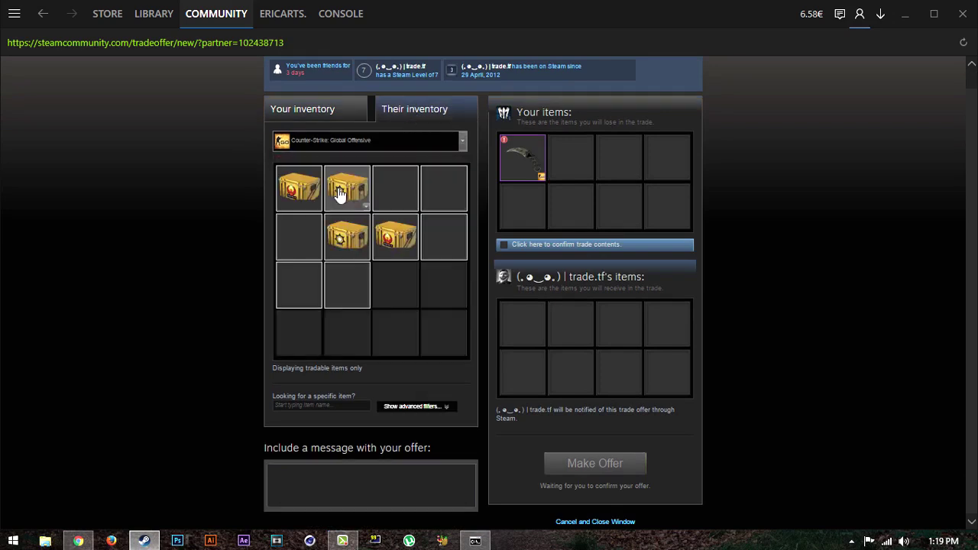
double_click(346, 196)
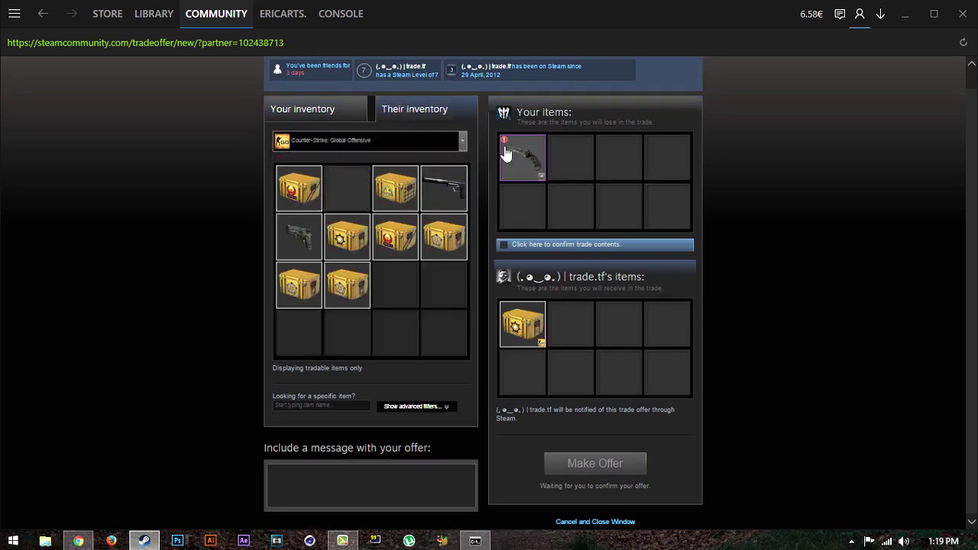
Tick and untick the trade confirmation, then remove the items from the offer.
left_click(504, 244)
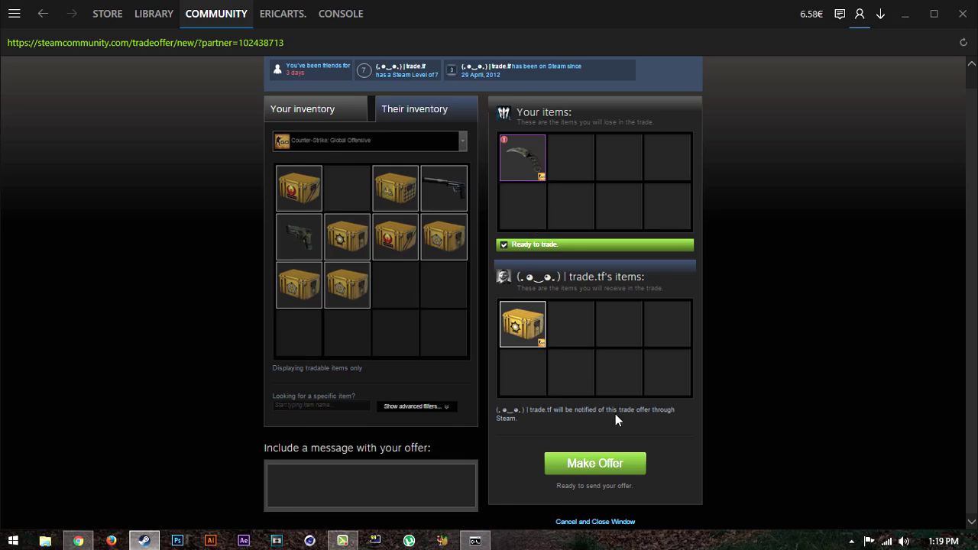
left_click(517, 246)
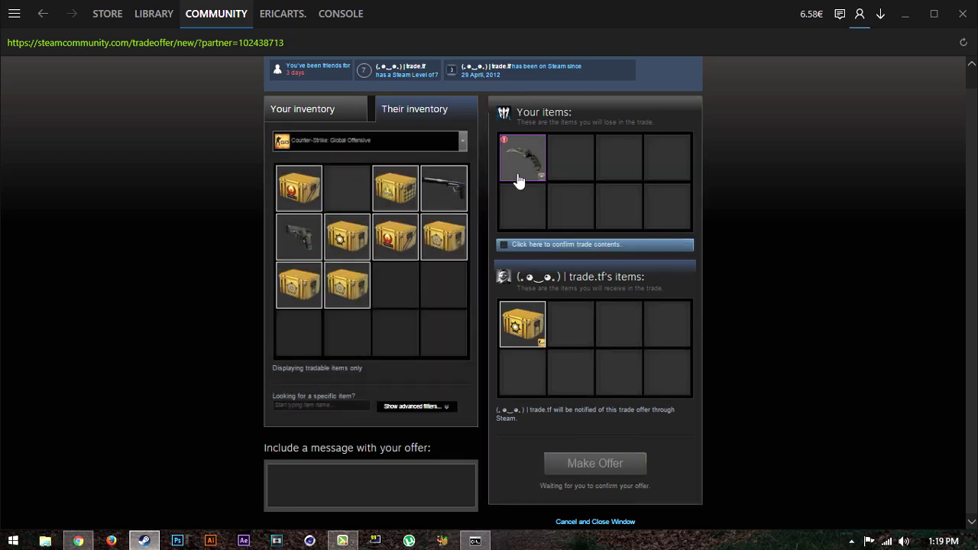
mouse_move(519, 176)
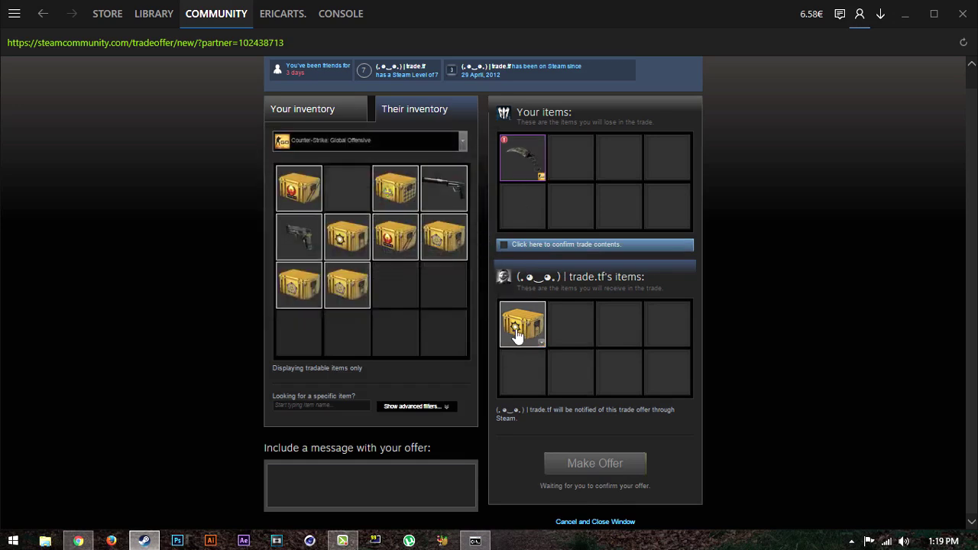
mouse_move(518, 327)
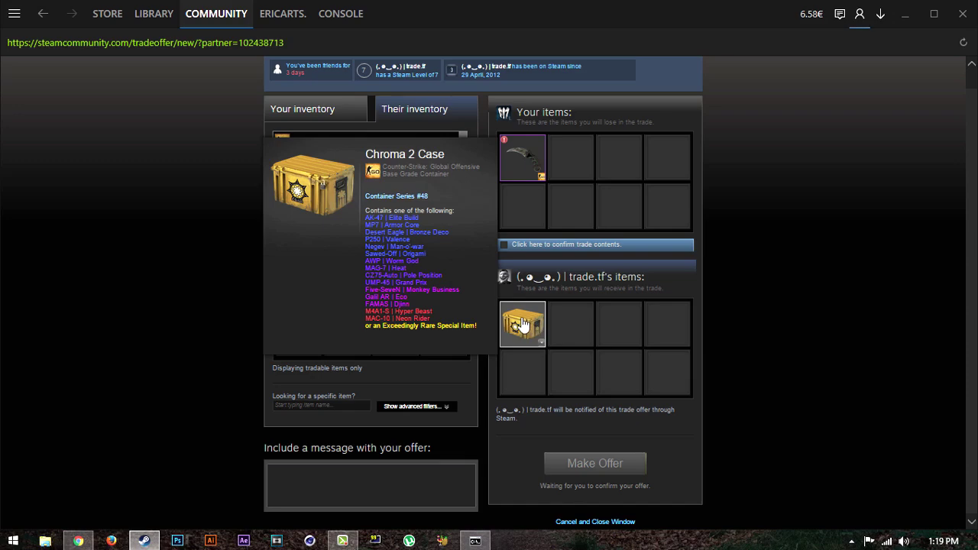
left_click(519, 161)
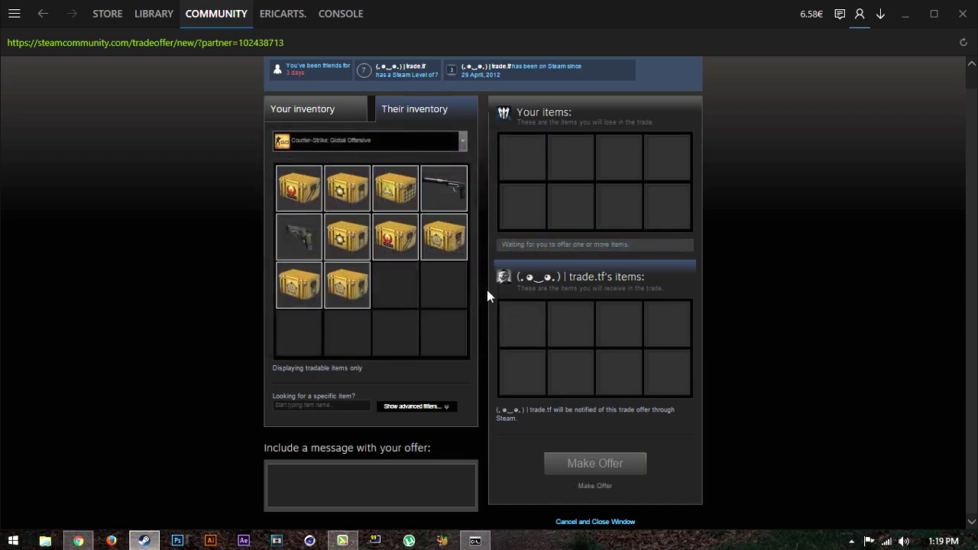